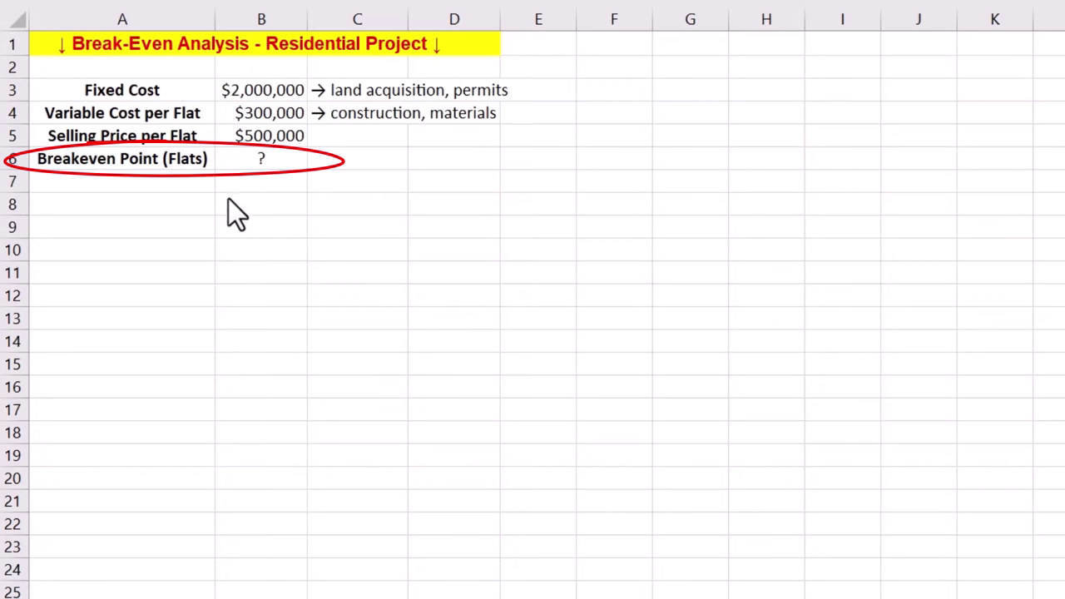
# - Enter the break-even formula =B3/(B5-B4) in B6, giving 10 flats
pyautogui.click(244, 159)
pyautogui.write('=')
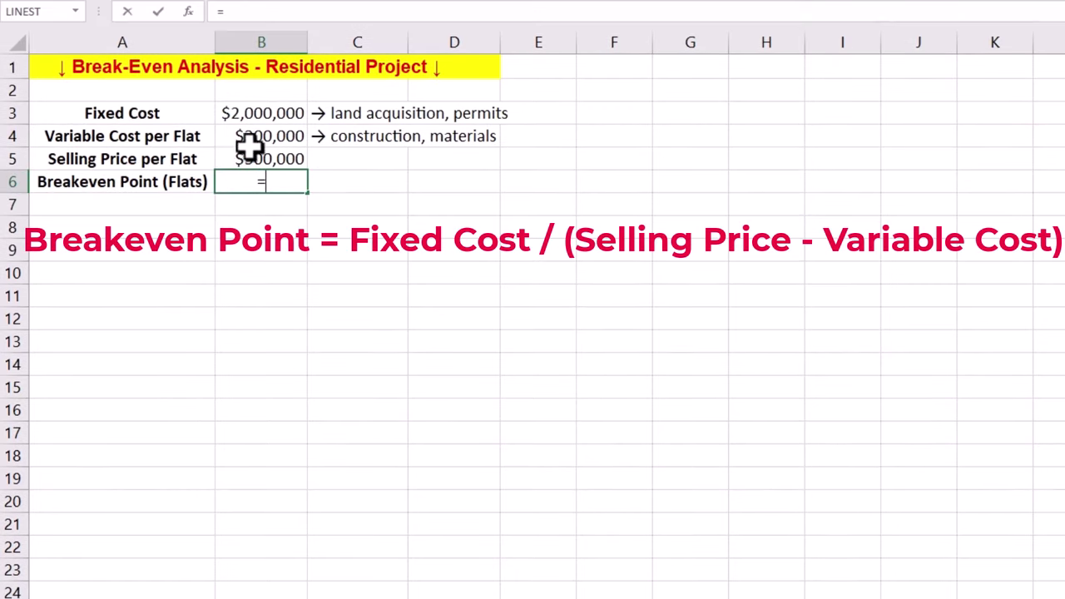
pyautogui.click(255, 114)
pyautogui.write('/(')
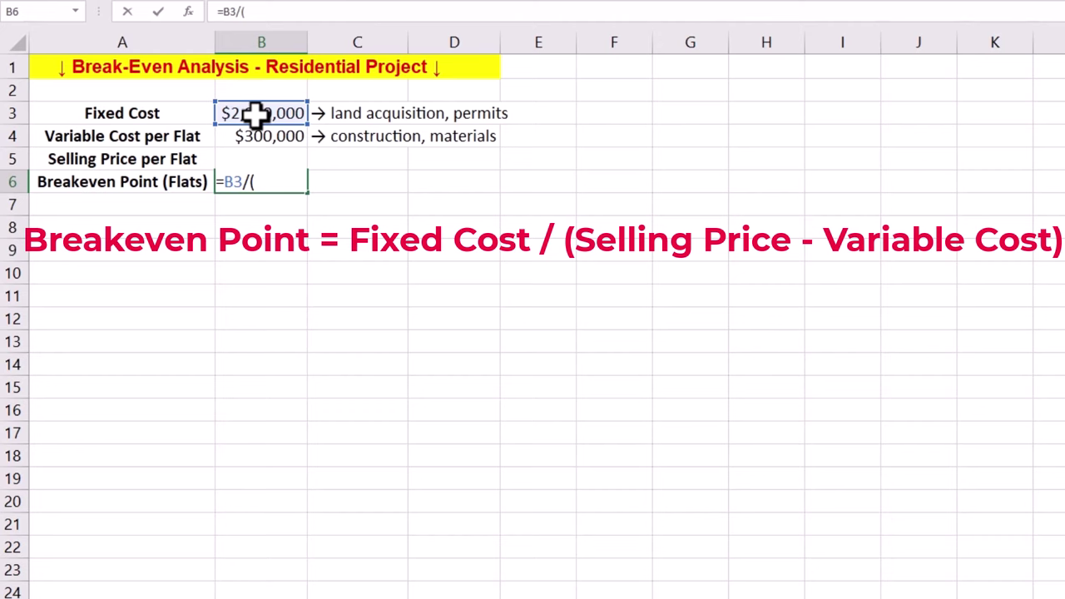
pyautogui.press('Up')
pyautogui.write('-')
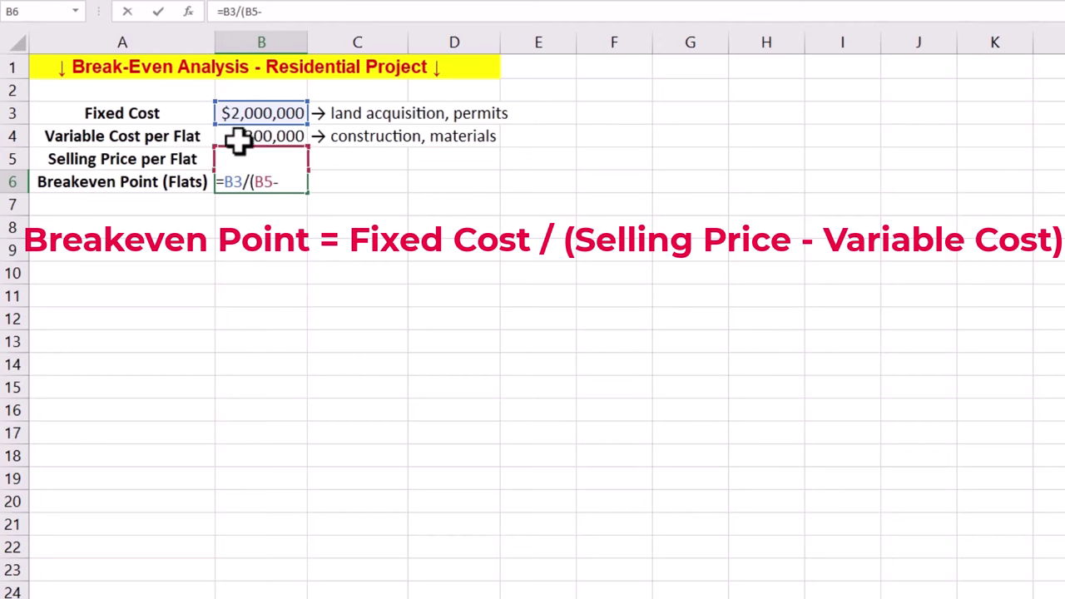
pyautogui.click(240, 137)
pyautogui.write(')')
pyautogui.press('Return')
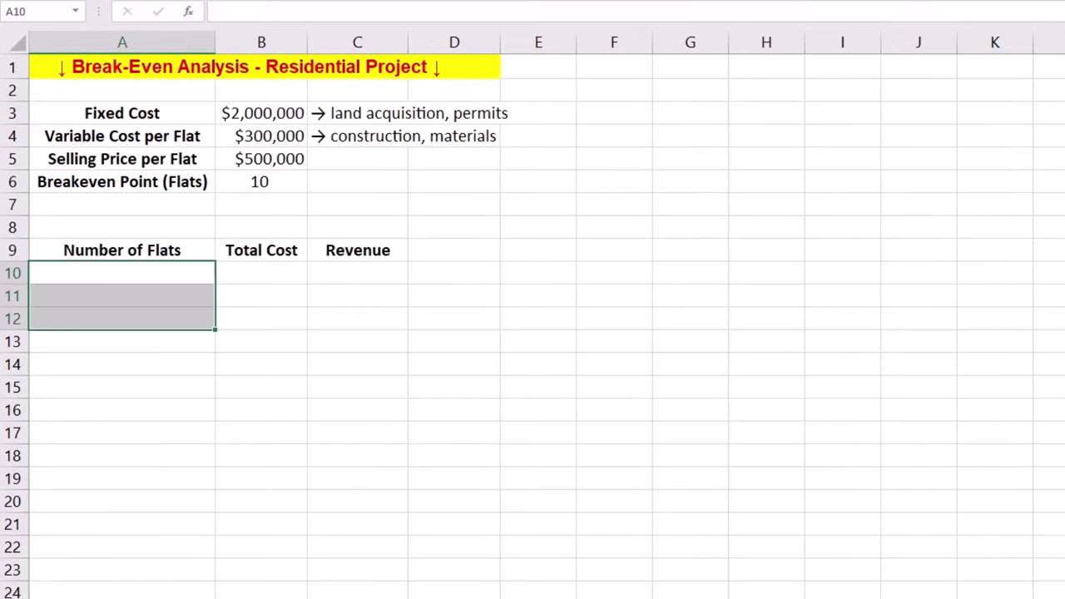
# - Paste flats 0, 10, 25 and fill total cost =$B$3+A10*$B$4 down to B12
pyautogui.write('0 10 25')
pyautogui.click(262, 273)
pyautogui.write('=')
pyautogui.click(254, 114)
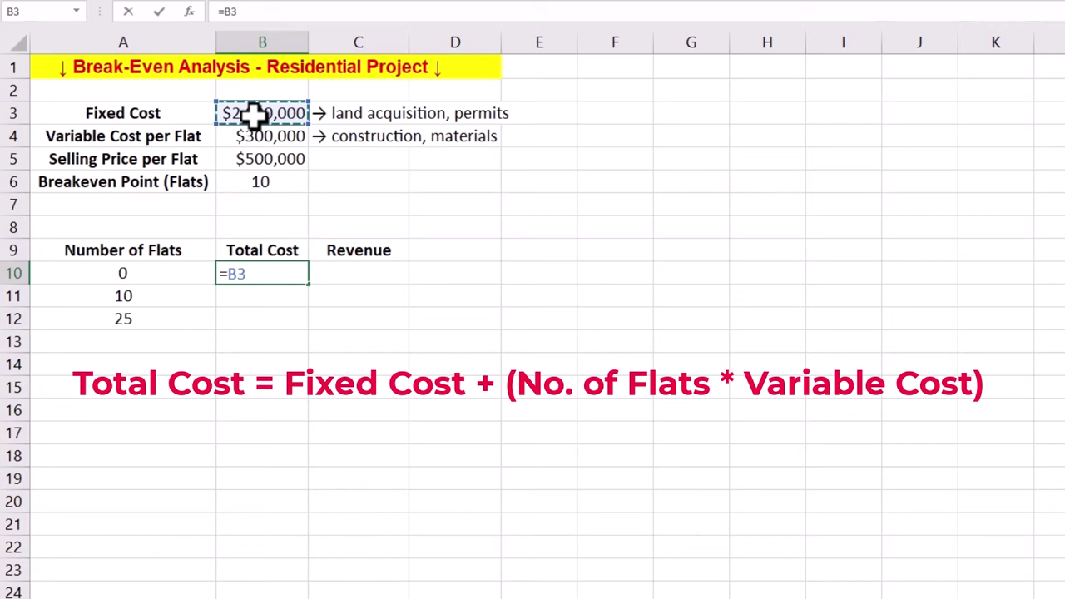
pyautogui.press('F4')
pyautogui.write('+')
pyautogui.click(129, 273)
pyautogui.write('*')
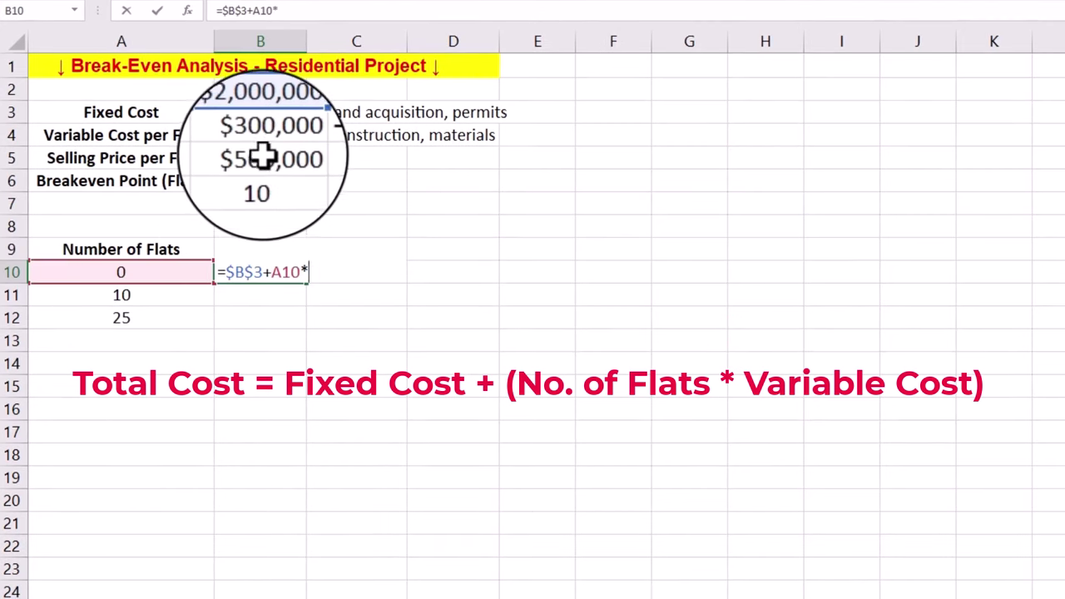
pyautogui.click(269, 136)
pyautogui.press('F4')
pyautogui.press('Return')
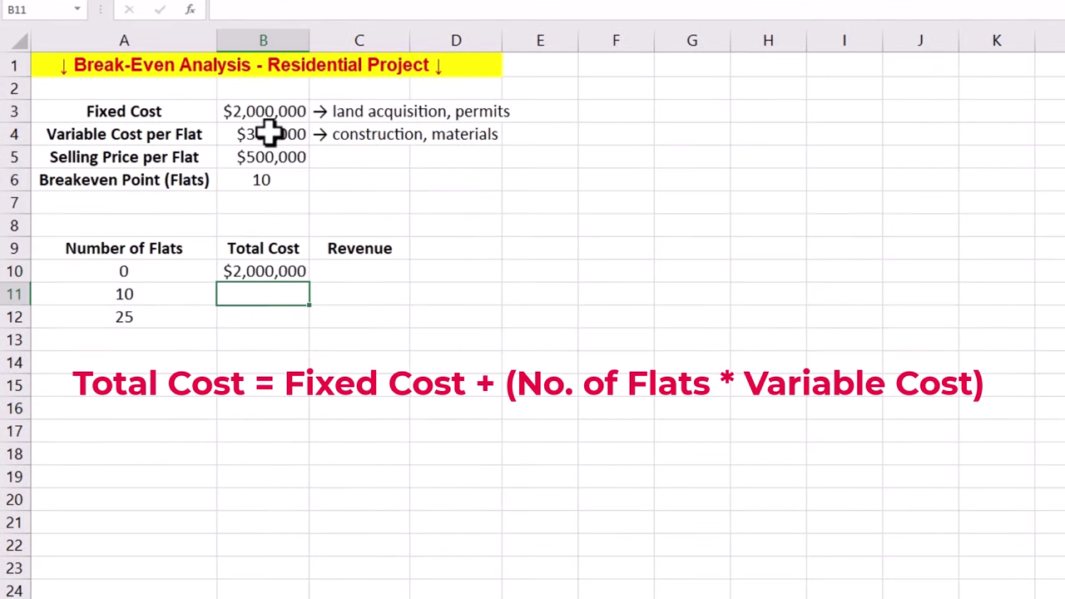
pyautogui.press('Up')
pyautogui.moveTo(307, 283); pyautogui.dragTo(310, 326)
# - Enter the revenue formula =A10*$B$5 in C10
pyautogui.click(357, 271)
pyautogui.write('=')
pyautogui.click(178, 271)
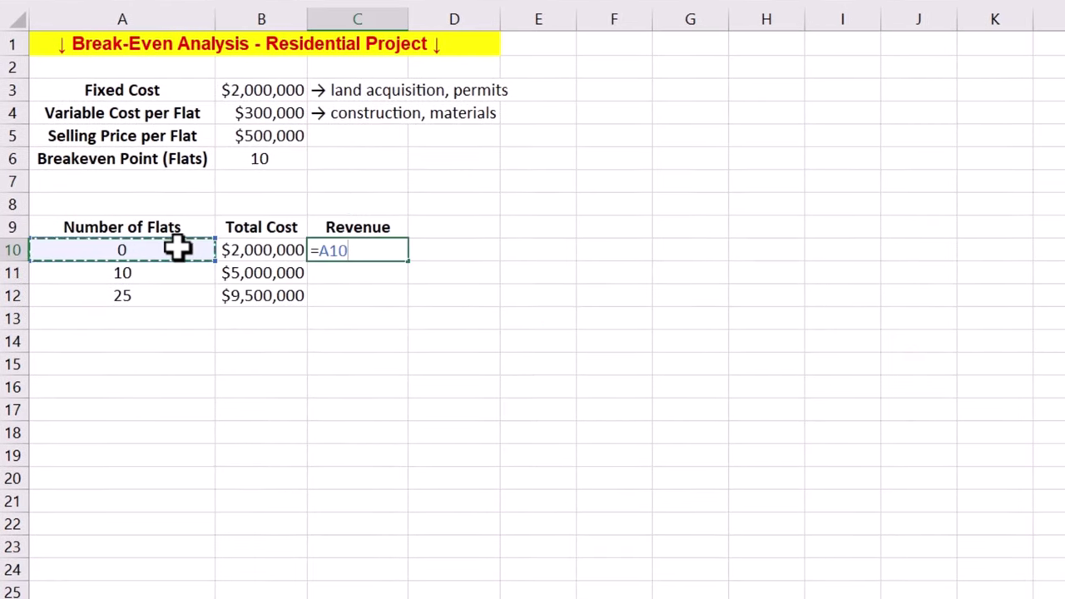
pyautogui.write('*')
pyautogui.click(275, 158)
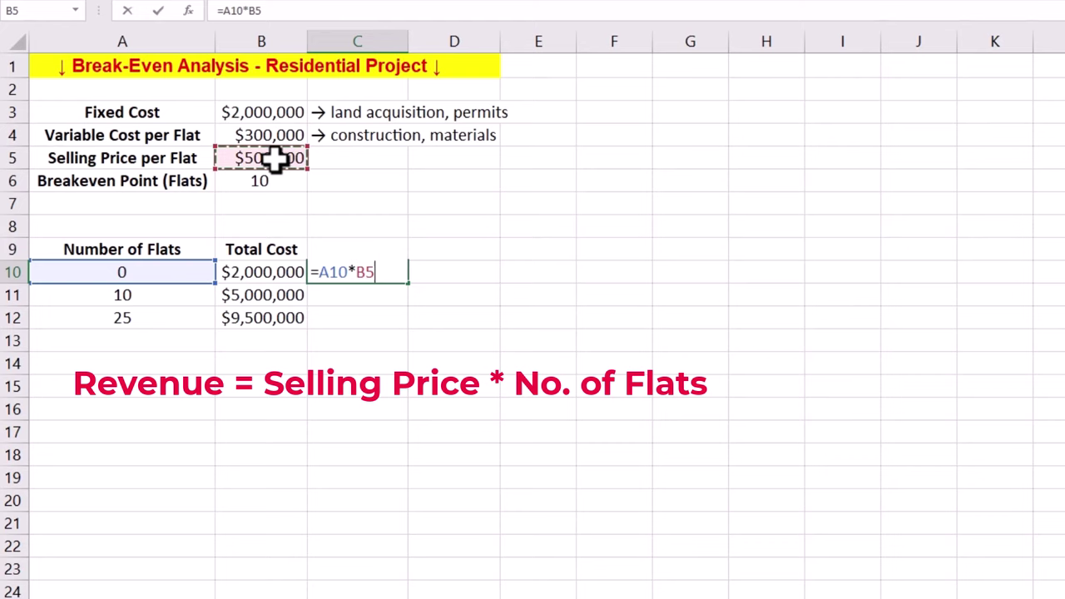
pyautogui.press('F4')
pyautogui.press('Return')
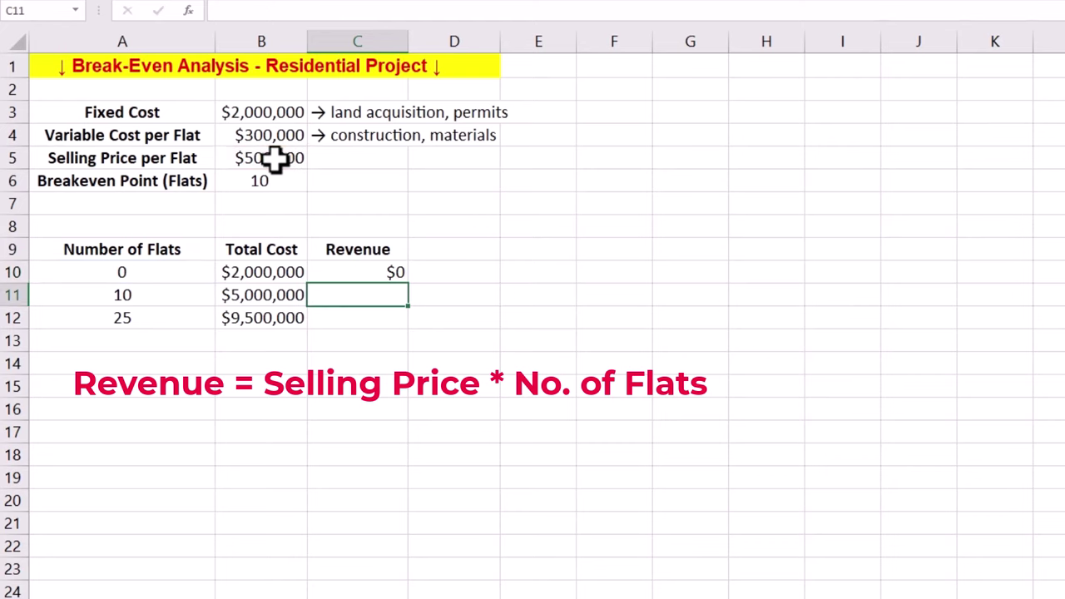
pyautogui.press('Up')
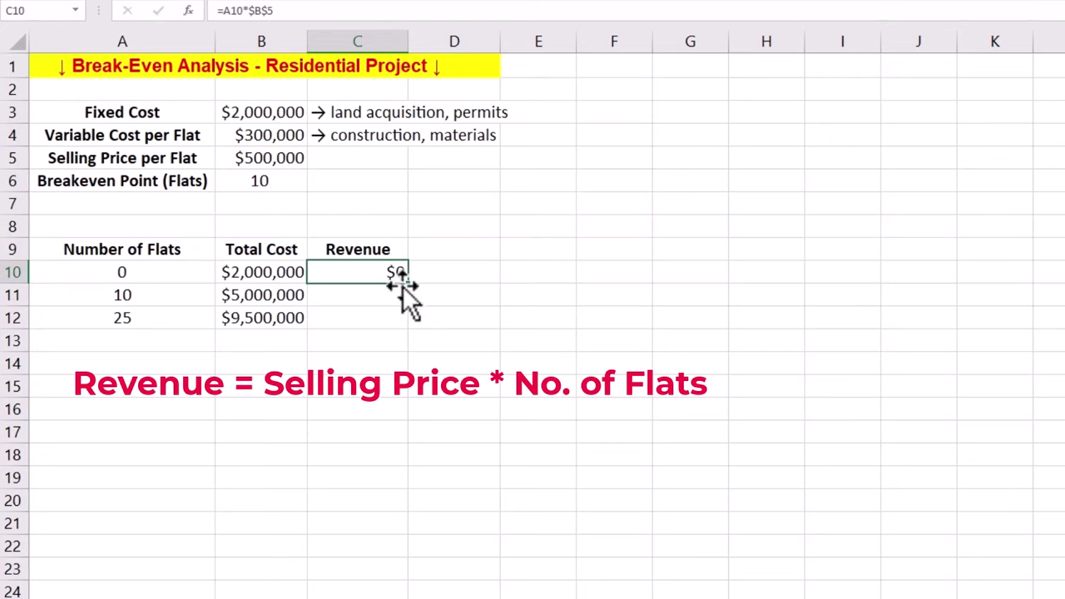
# - Fill revenue down to C12 and insert a scatter chart with straight lines of A9:C12
pyautogui.moveTo(408, 288); pyautogui.dragTo(409, 333)
pyautogui.moveTo(121, 249); pyautogui.dragTo(358, 317)
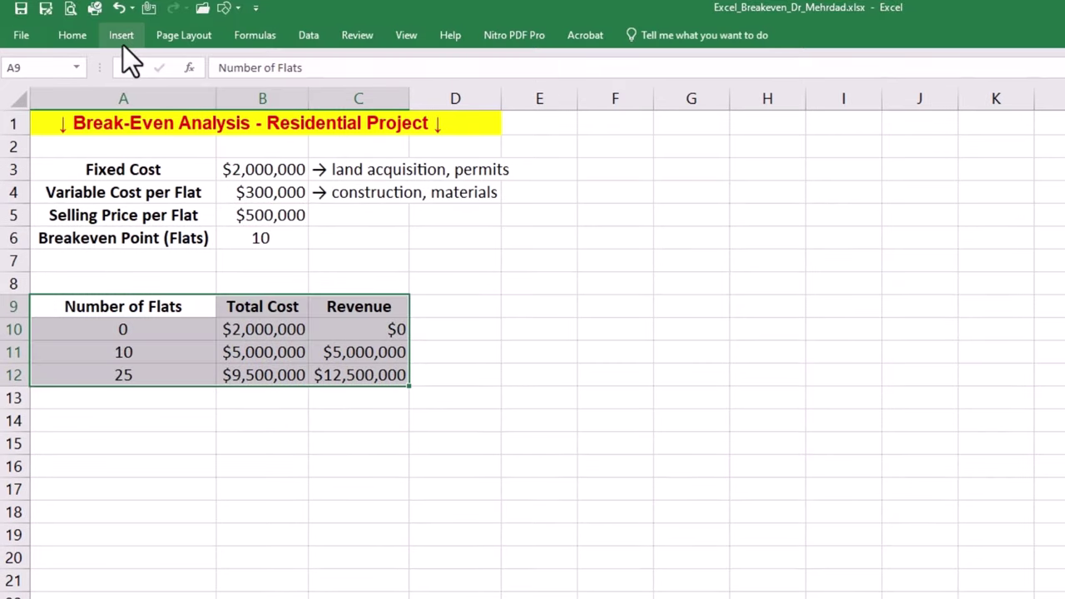
pyautogui.click(123, 38)
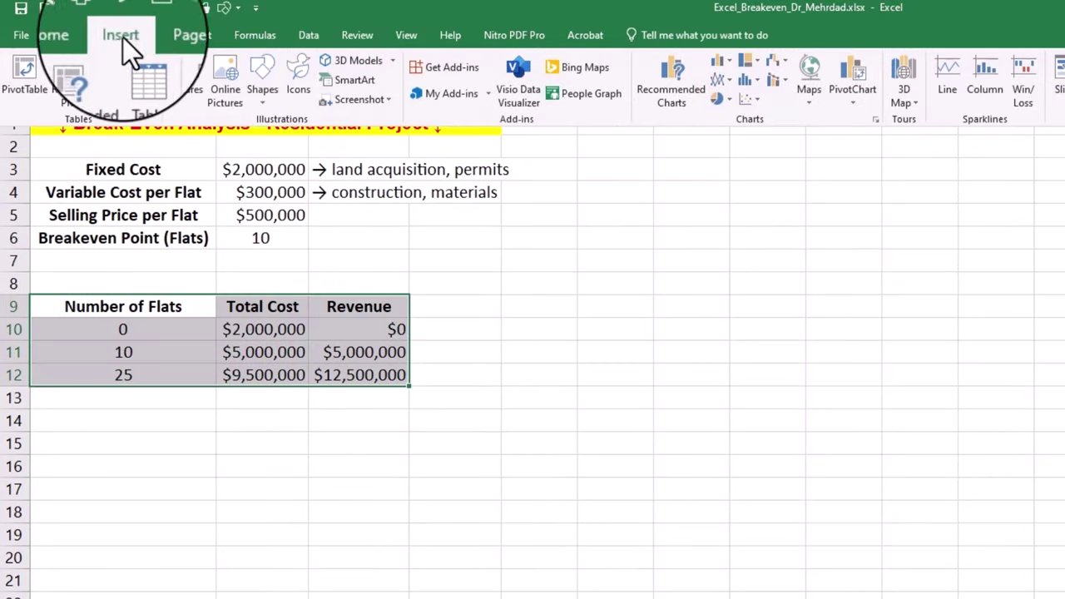
pyautogui.click(741, 100)
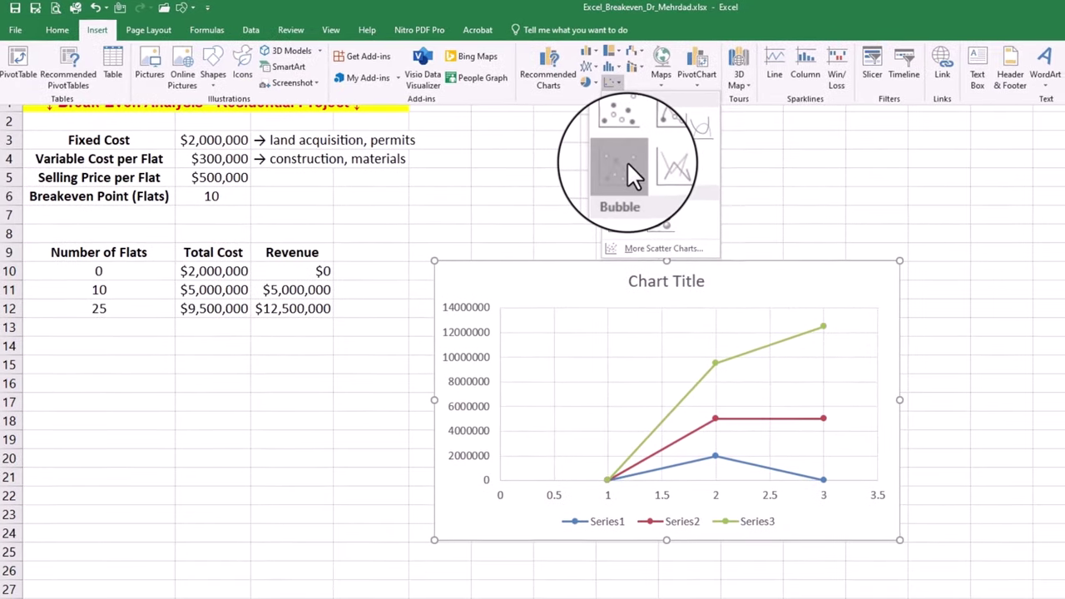
pyautogui.click(629, 167)
# - Switch rows and columns so Total Cost and Revenue plot against Number of Flats
pyautogui.click(525, 30)
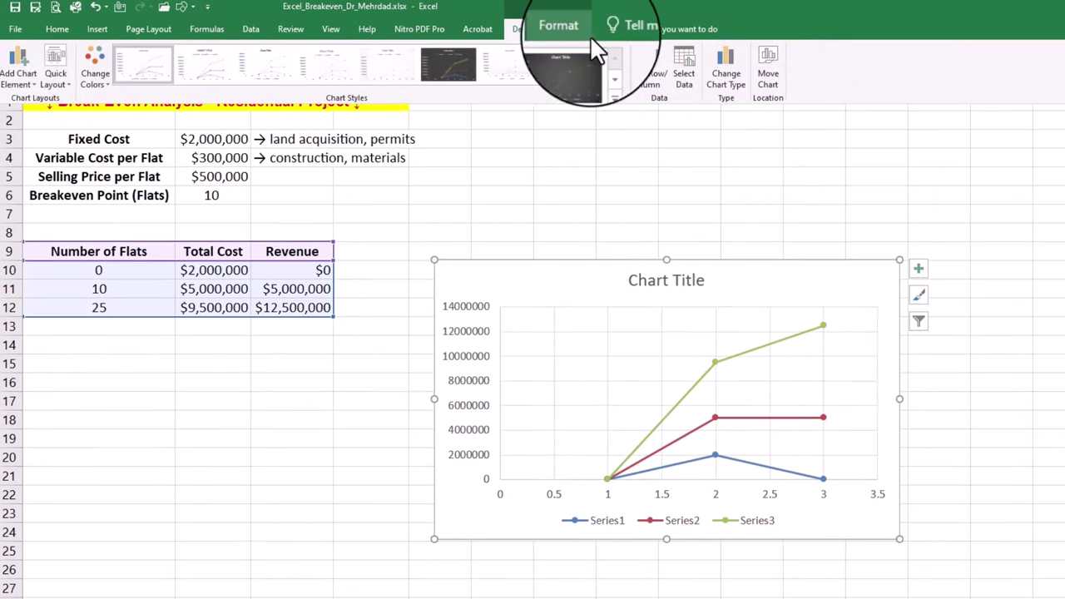
pyautogui.click(645, 68)
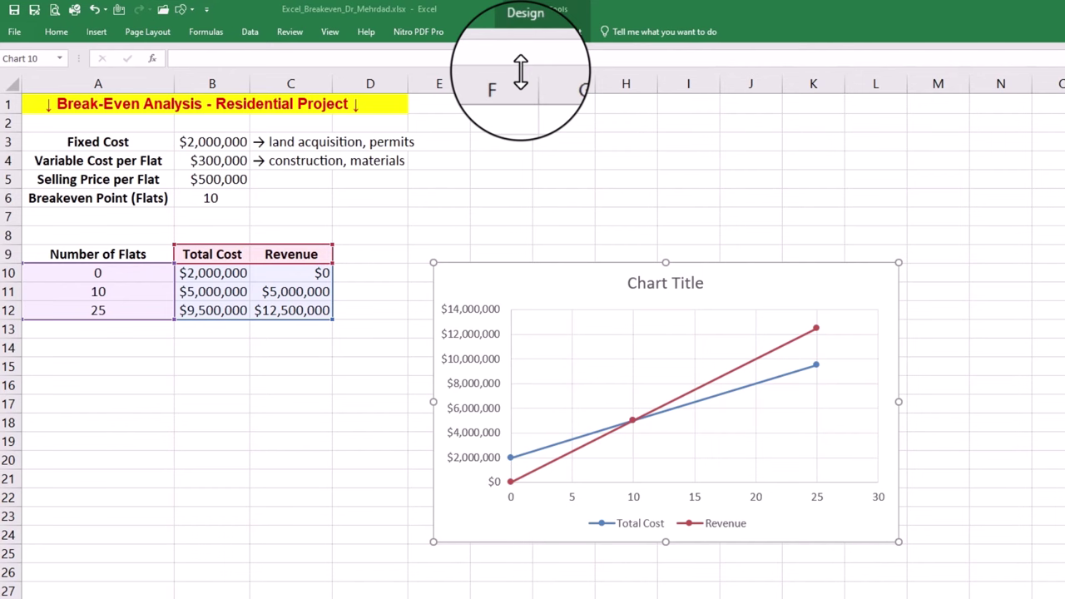
pyautogui.click(529, 37)
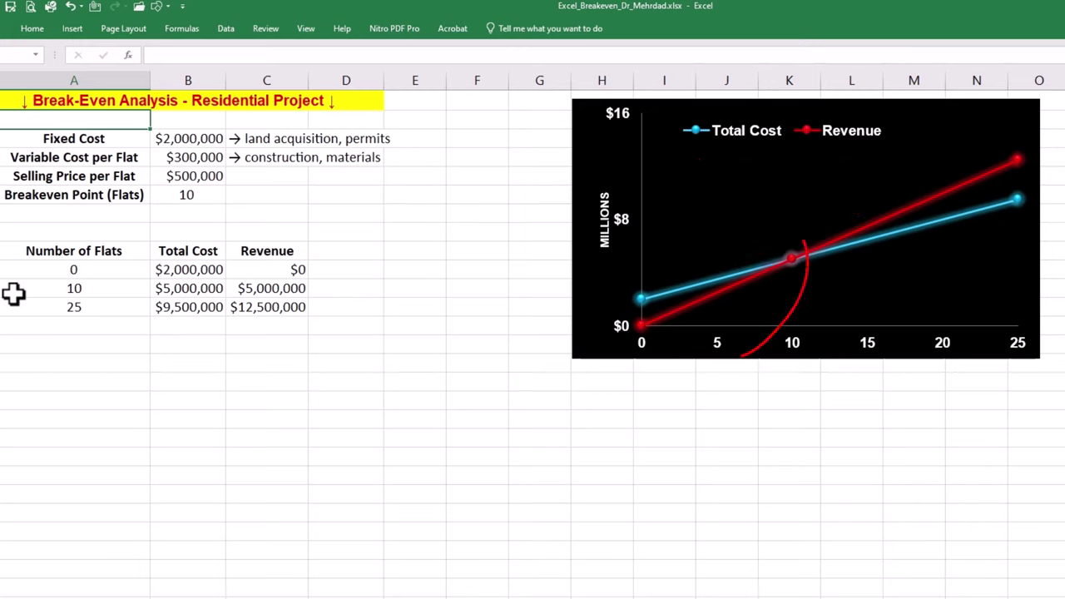
pyautogui.click(58, 328)
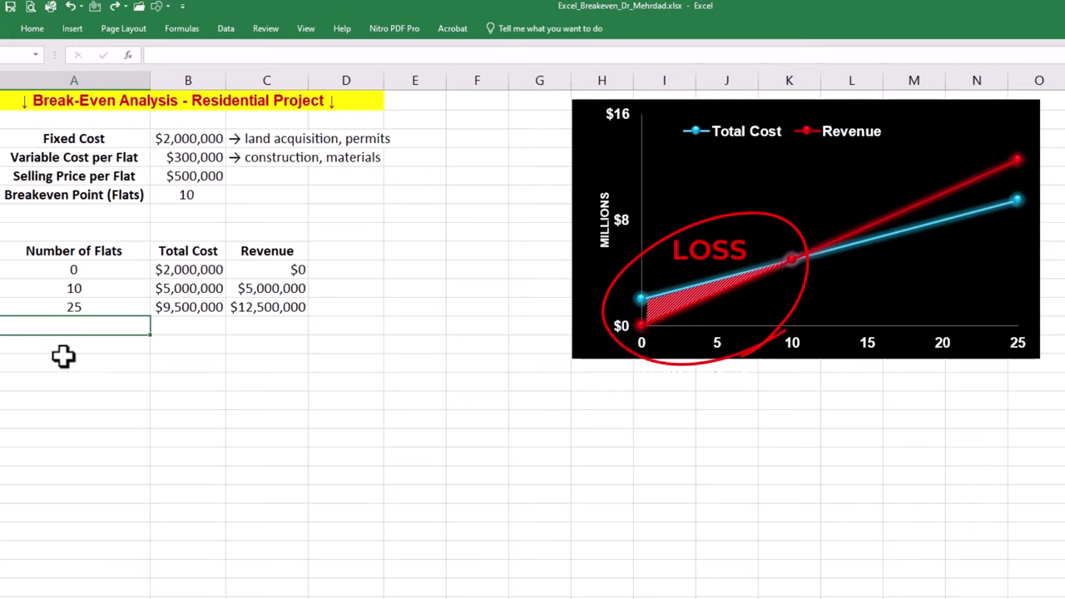
pyautogui.click(63, 356)
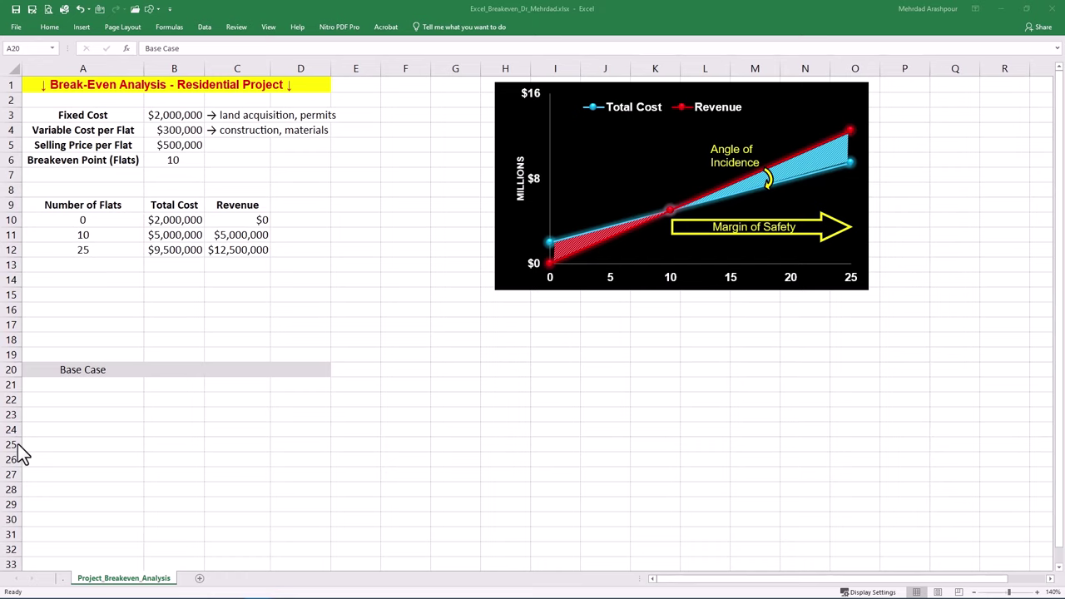
# - Paste the Base Case selling price and flats sold into row 20
pyautogui.click(28, 373)
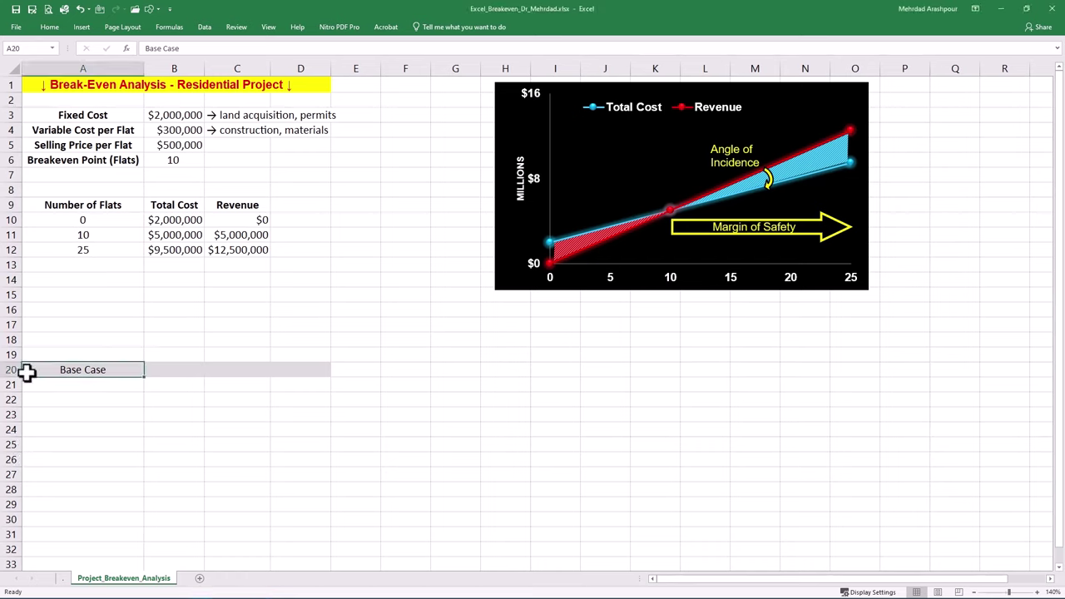
pyautogui.press('Right')
pyautogui.write('$500,000\t20')
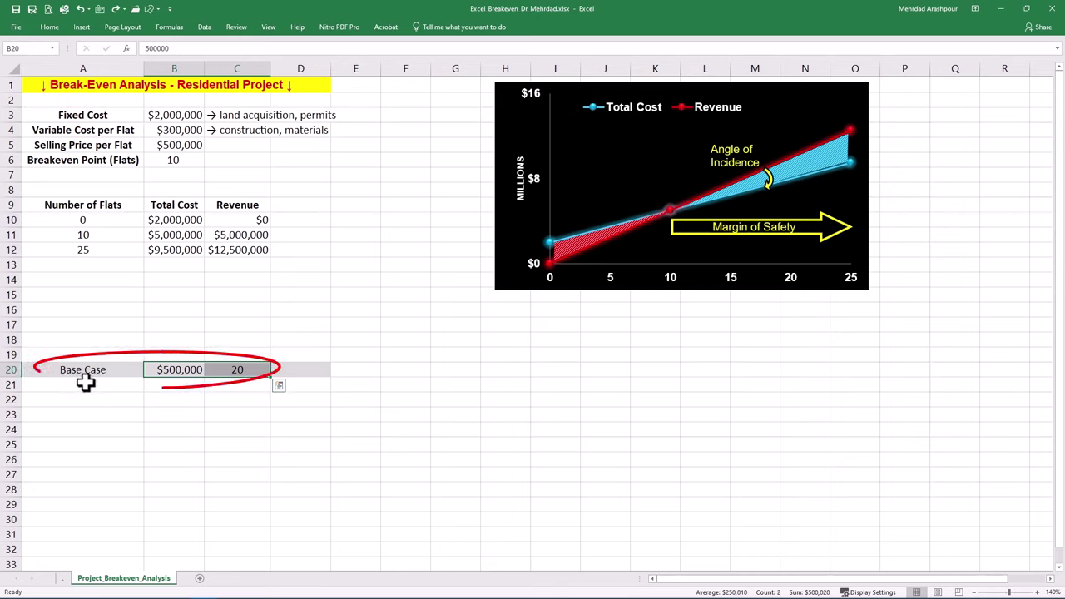
# - Enter =C20*B20-($B$3+C20*B4) in D20 for a $2,000,000 Base Case profit
pyautogui.click(300, 370)
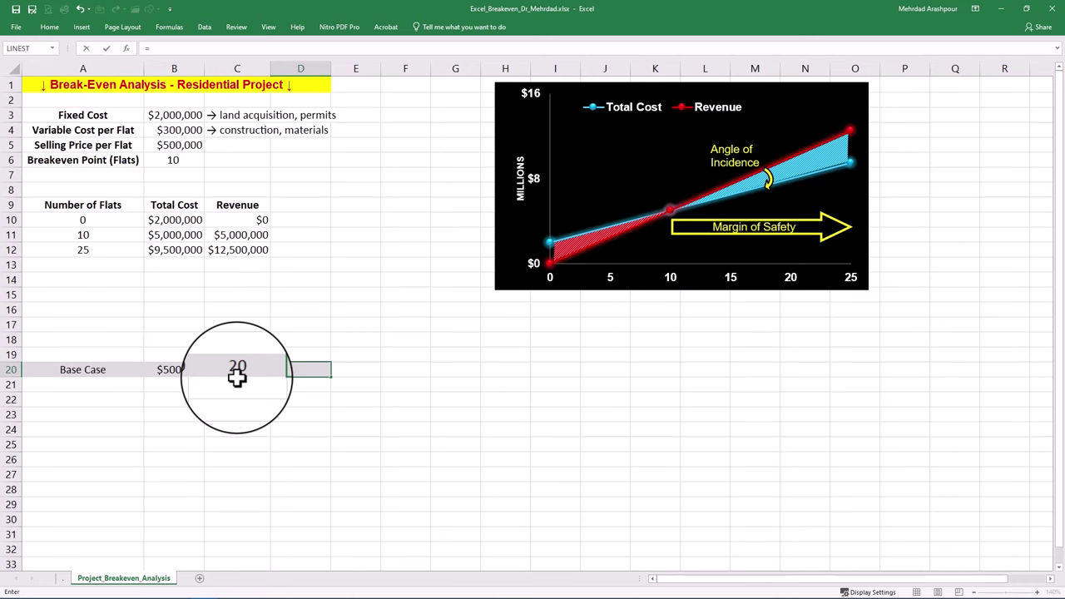
pyautogui.write('=')
pyautogui.click(238, 369)
pyautogui.write('*')
pyautogui.click(178, 370)
pyautogui.write('-(')
pyautogui.click(174, 115)
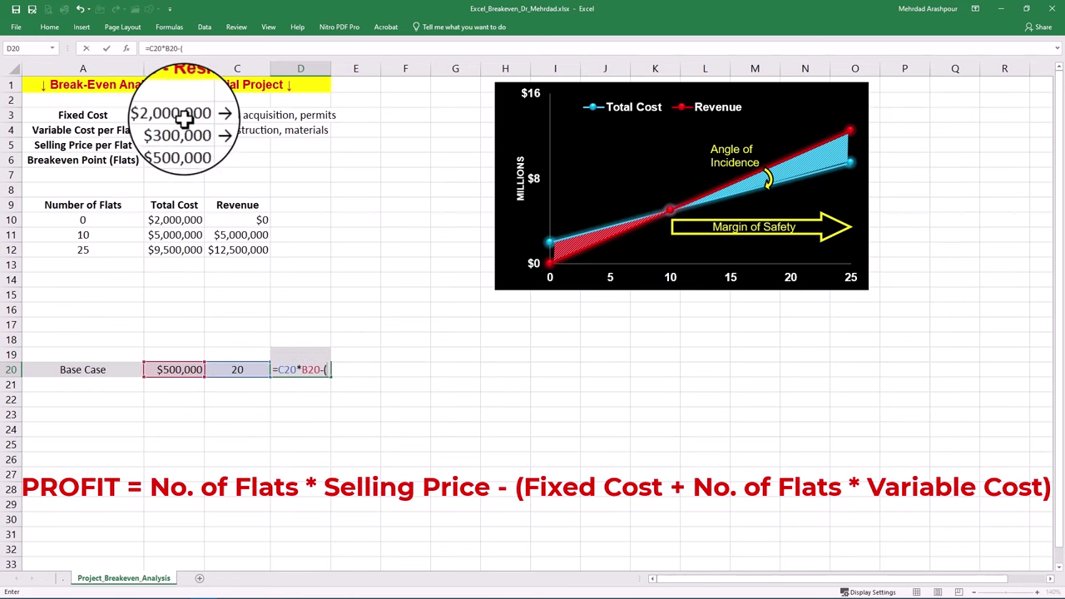
pyautogui.press('F4')
pyautogui.write('+')
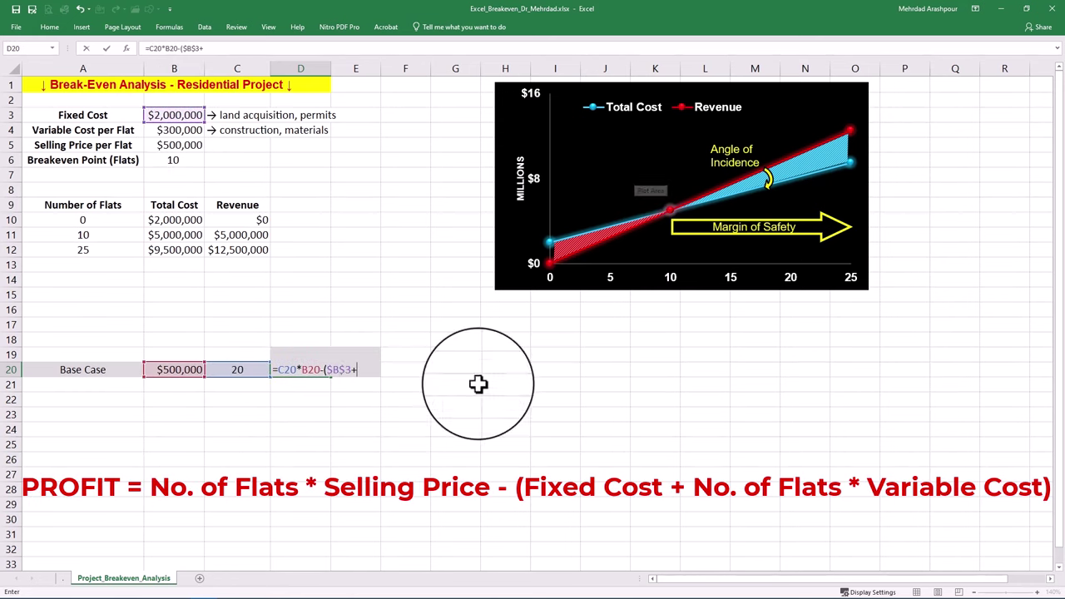
pyautogui.click(229, 369)
pyautogui.write('*')
pyautogui.click(185, 131)
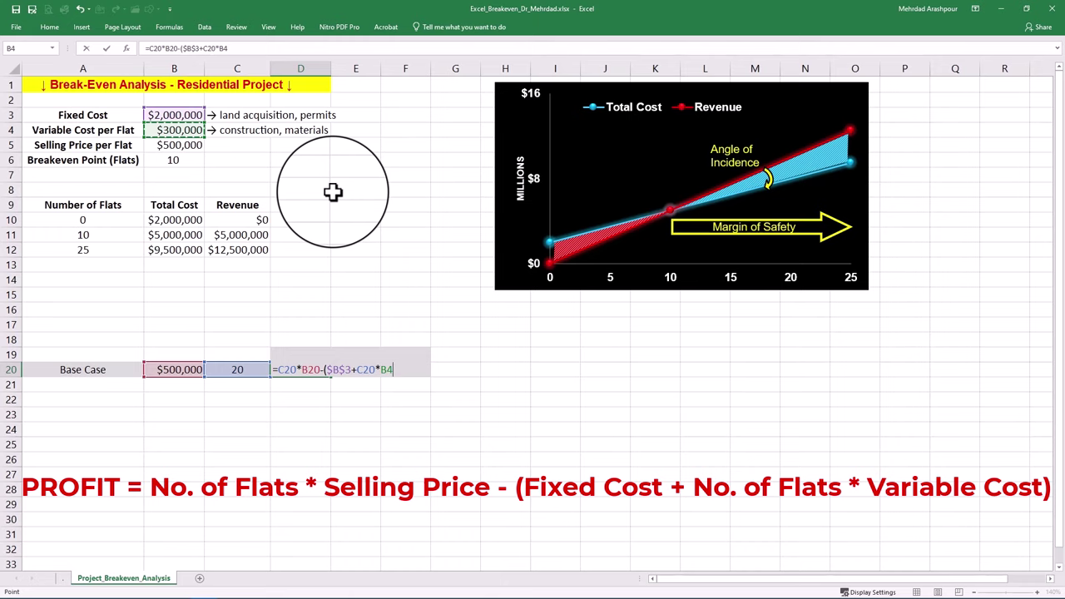
pyautogui.write(')')
pyautogui.press('Return')
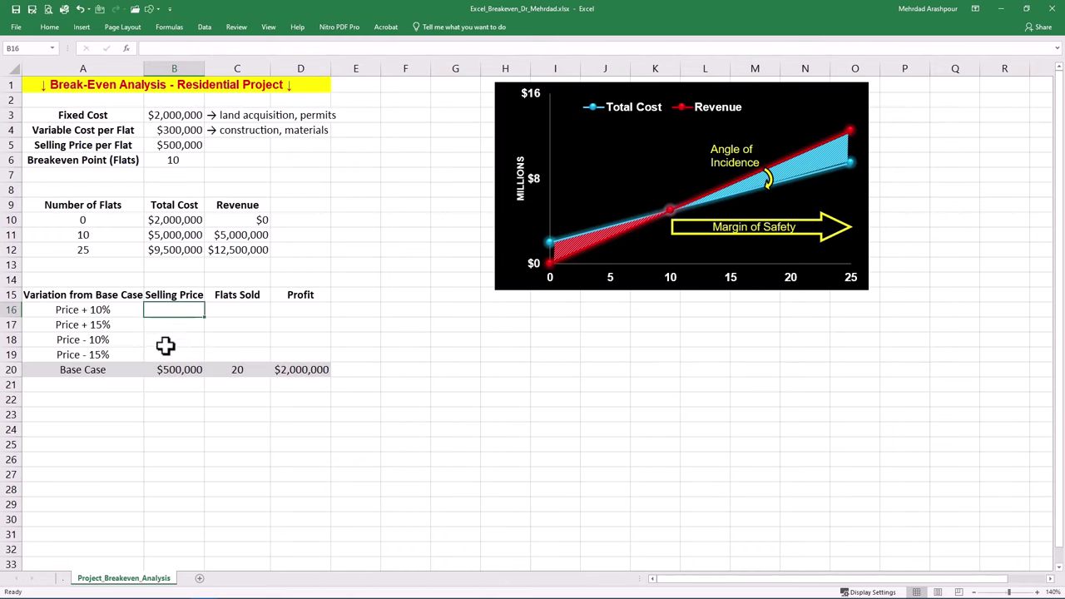
# - Fill the D20 profit formula up through the price variation rows to D16
pyautogui.click(179, 295)
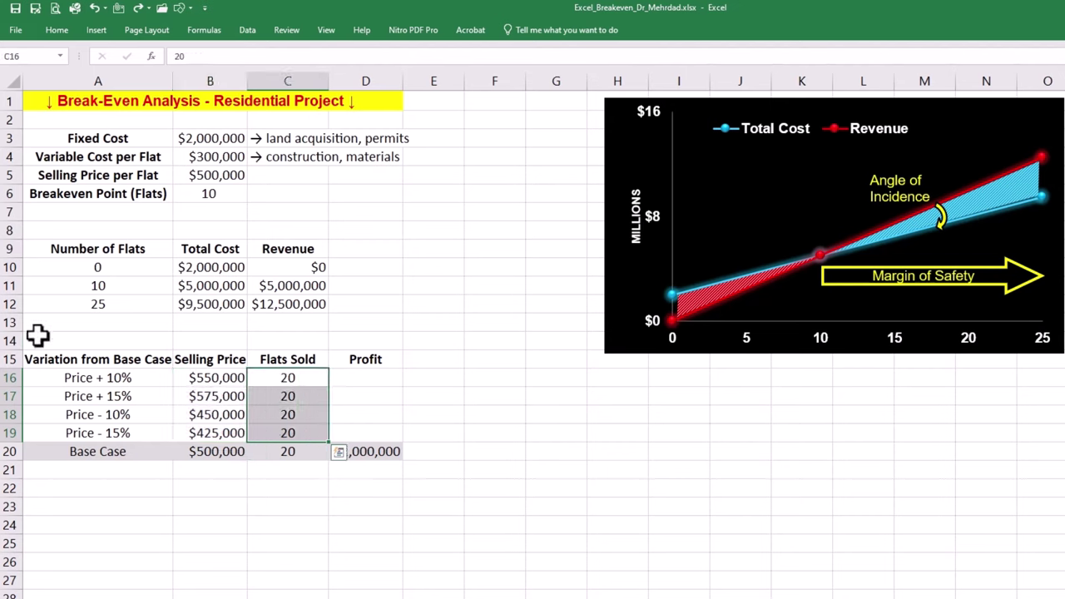
pyautogui.click(366, 451)
pyautogui.moveTo(403, 460); pyautogui.dragTo(389, 375)
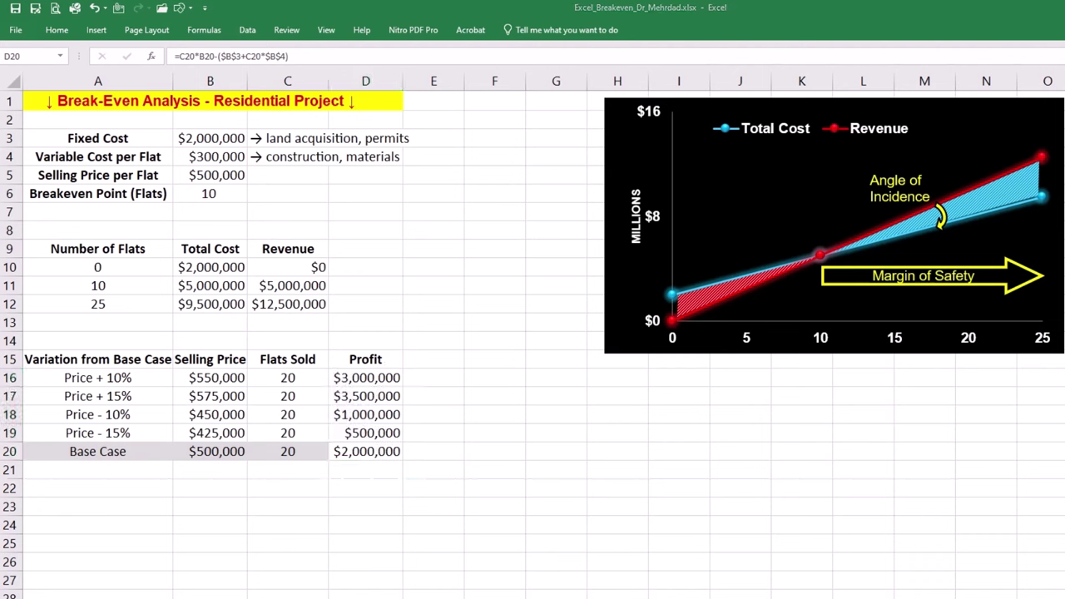
# - Add $500,000 and flats 22, 23, 18, 17 to the sales rows and fill profit to D24
pyautogui.write('$500,000 $500,000 $500,000 $500,000')
pyautogui.click(35, 475)
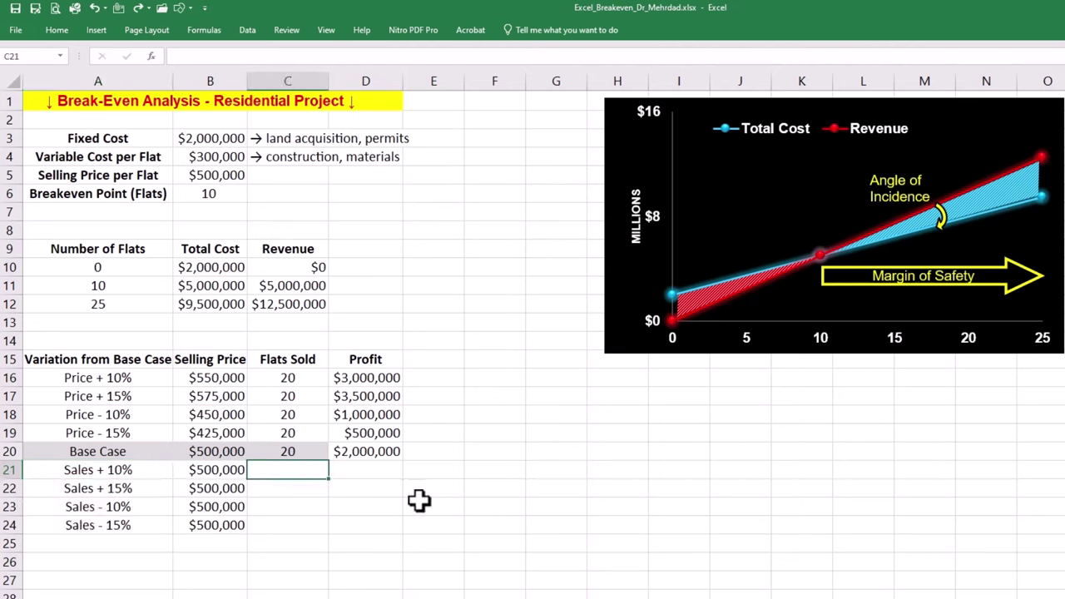
pyautogui.write('22 23 18 17')
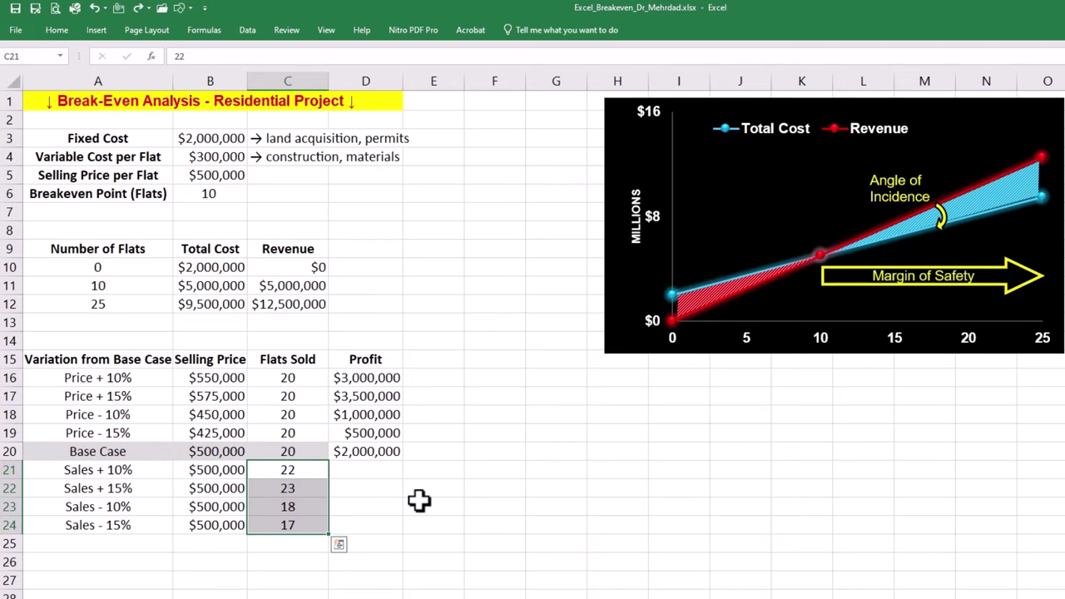
pyautogui.click(399, 469)
pyautogui.press('Up')
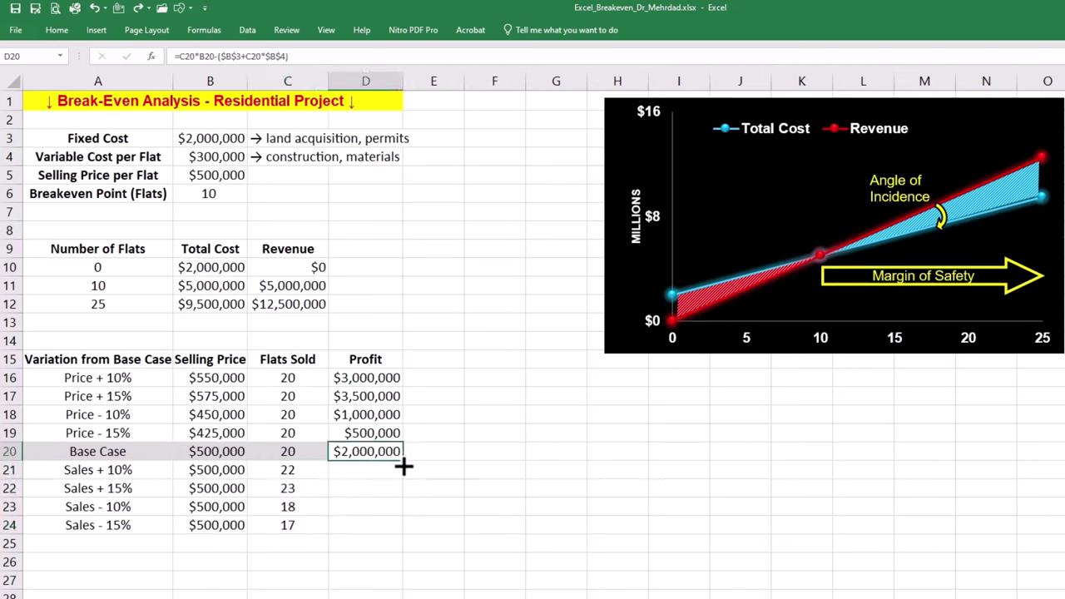
pyautogui.moveTo(403, 467); pyautogui.dragTo(406, 536)
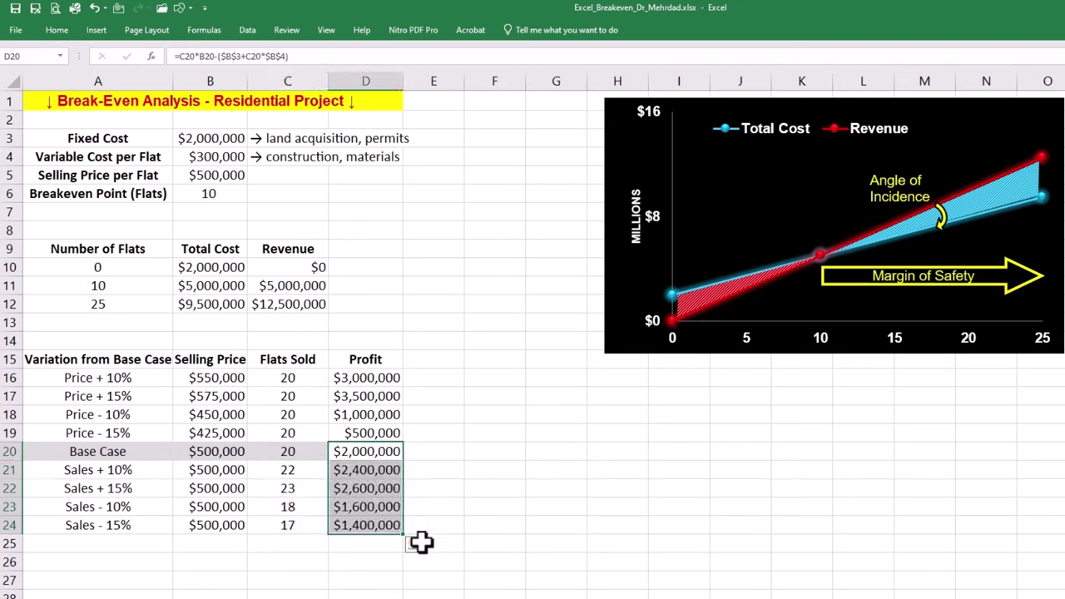
# - Chart labels A15:A24 with profits D15:D24 as a Funnel chart from Recommended Charts
pyautogui.moveTo(98, 358); pyautogui.dragTo(97, 525)
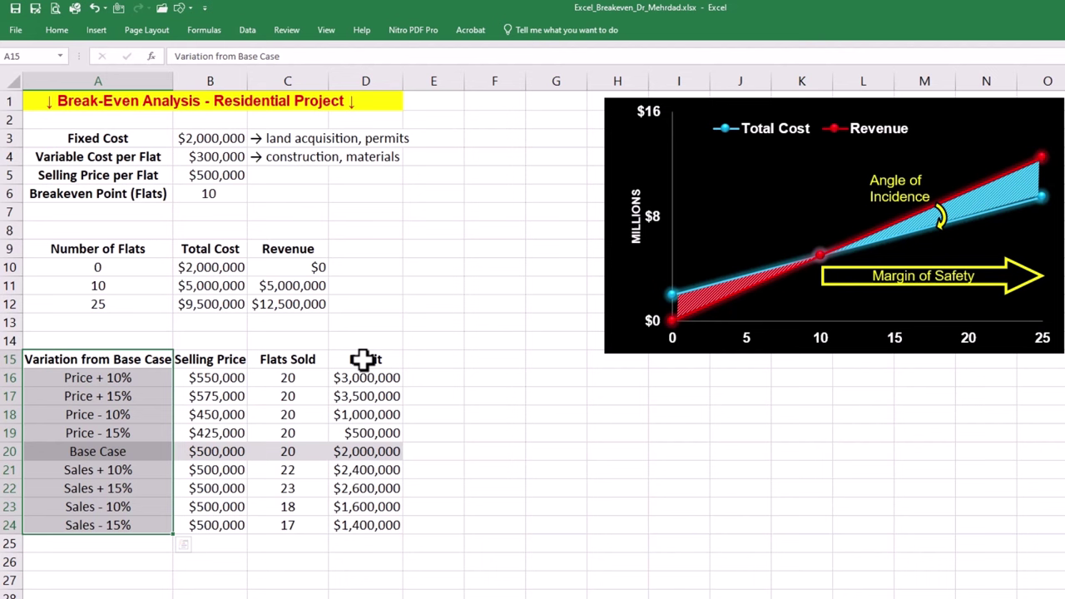
pyautogui.keyDown('ctrl'); pyautogui.moveTo(363, 359); pyautogui.dragTo(362, 528); pyautogui.keyUp('ctrl')
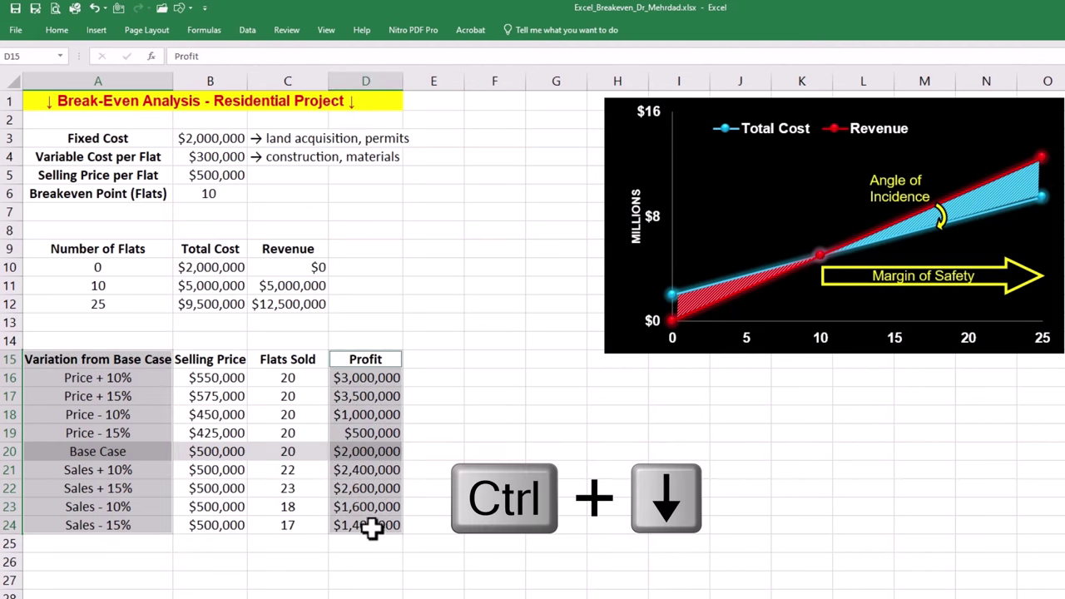
pyautogui.click(95, 30)
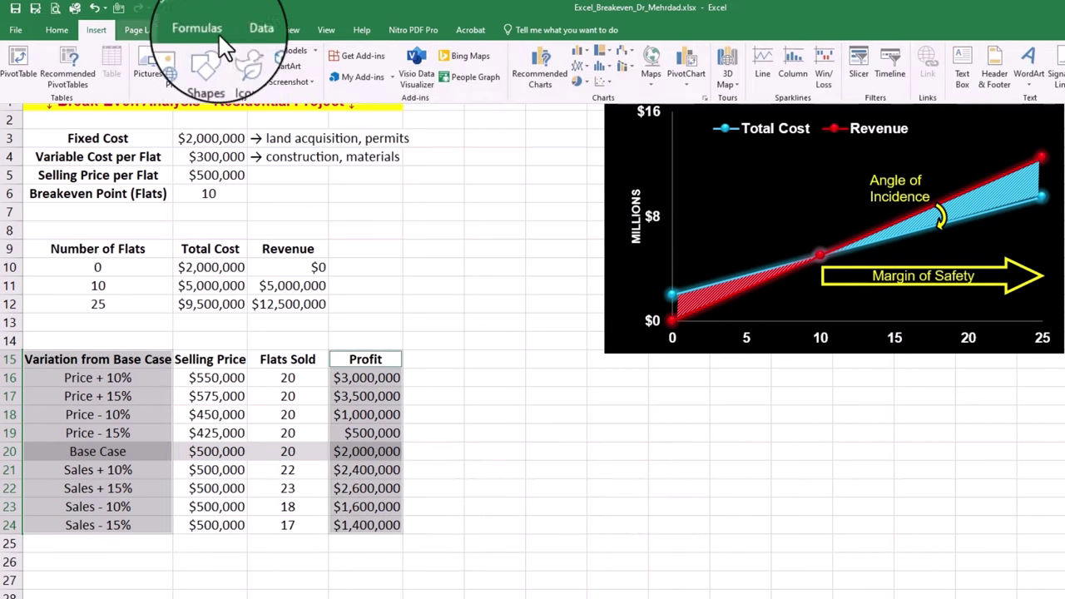
pyautogui.click(556, 83)
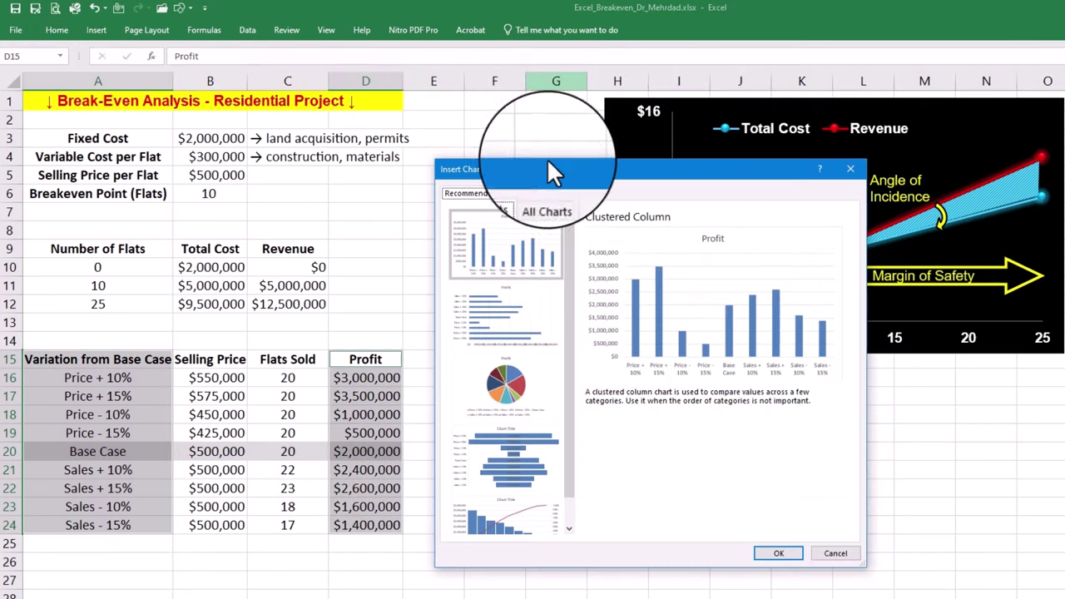
pyautogui.click(523, 459)
pyautogui.click(779, 554)
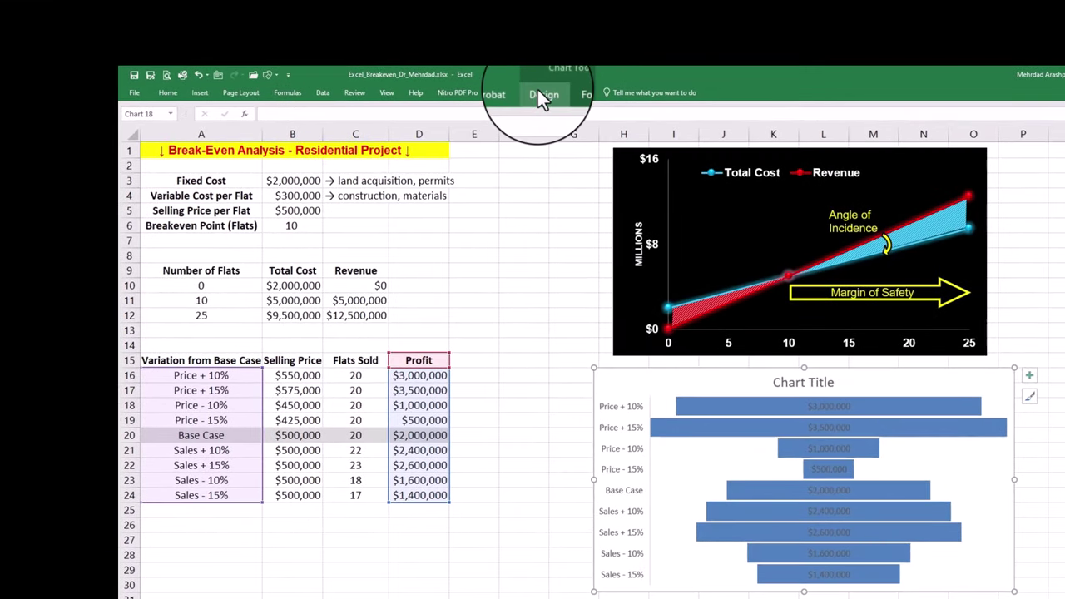
pyautogui.click(527, 56)
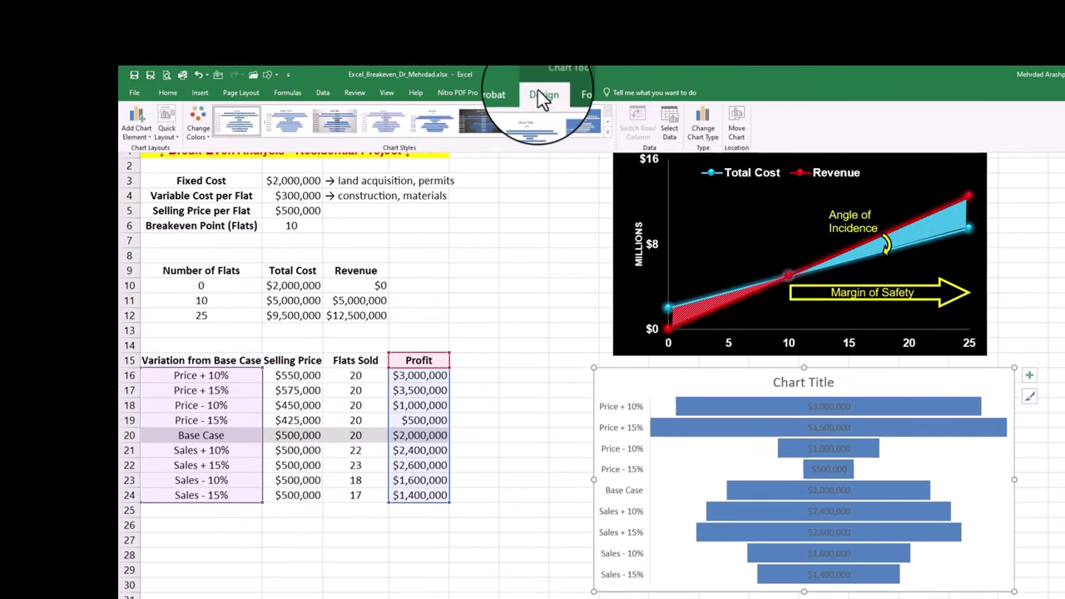